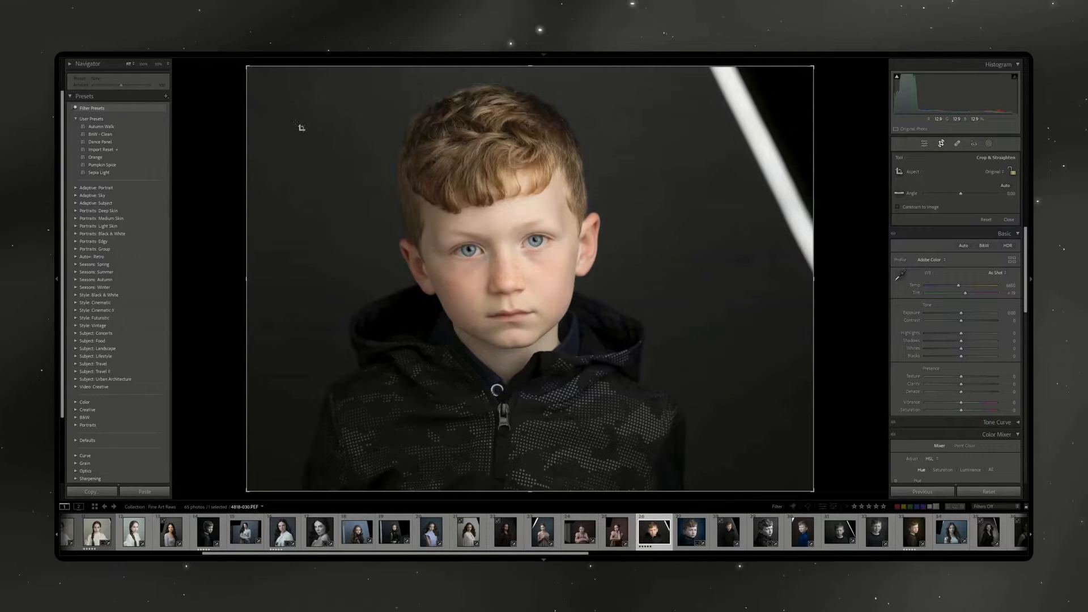
Crop the portrait tighter around the boy's head and shoulders, excluding the bright strip beside the backdrop, and apply a slight rotation.
{"action": "left_click_drag", "start_coordinate": [289, 111], "coordinate": [685, 382]}
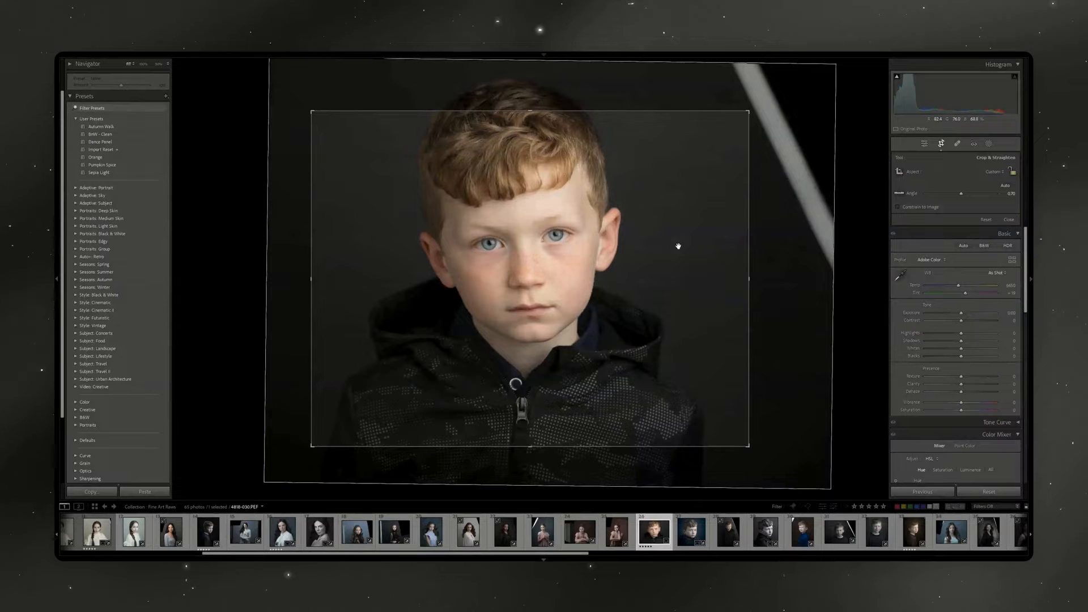
{"action": "left_click_drag", "start_coordinate": [749, 446], "coordinate": [739, 437]}
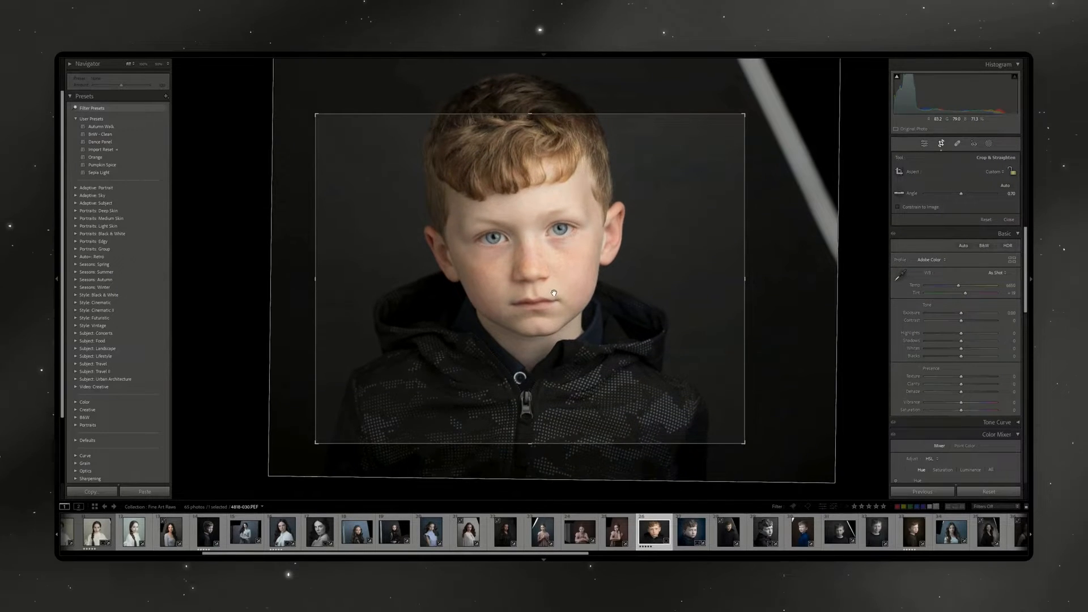
{"action": "left_click_drag", "start_coordinate": [554, 300], "coordinate": [550, 301]}
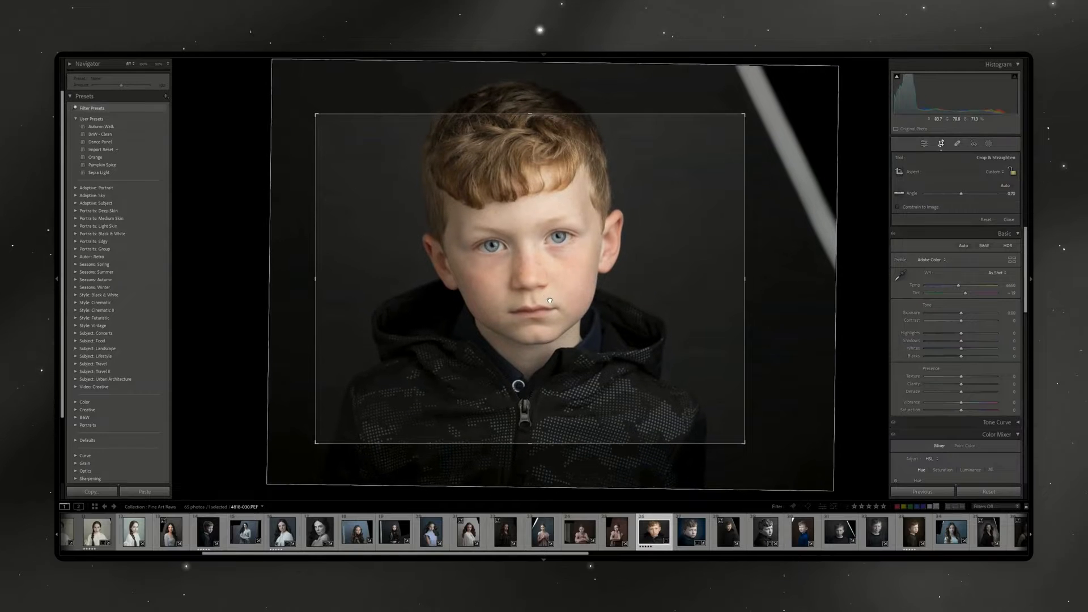
{"action": "key", "text": "Return"}
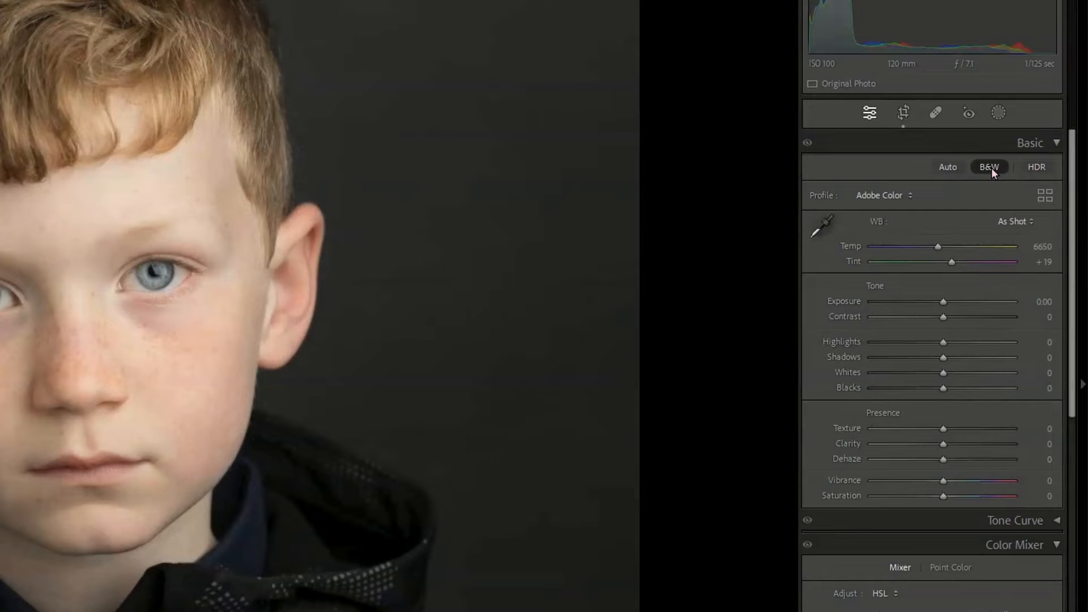
Convert the portrait to black and white and inspect the skin around the eyes and nose at full size.
{"action": "left_click", "coordinate": [985, 171]}
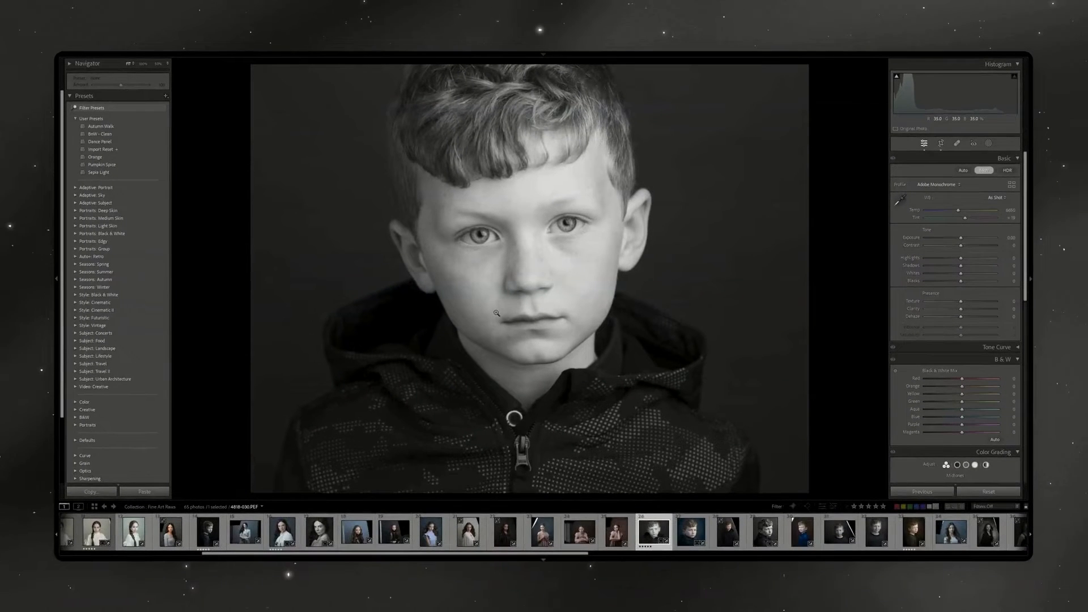
{"action": "left_click", "coordinate": [513, 263]}
{"action": "left_click_drag", "start_coordinate": [501, 260], "coordinate": [449, 244]}
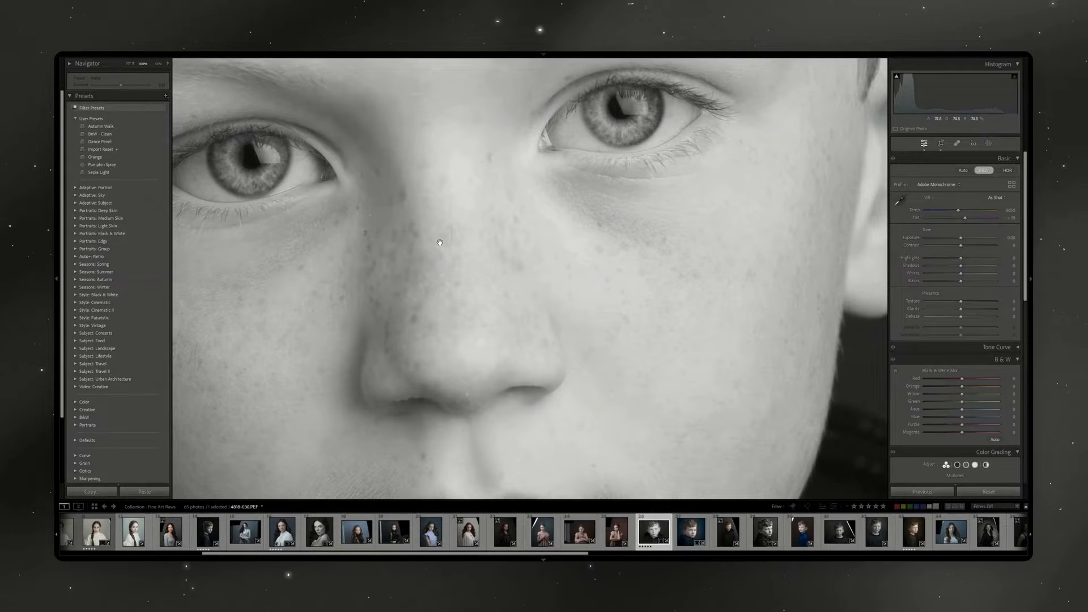
{"action": "left_click", "coordinate": [439, 243]}
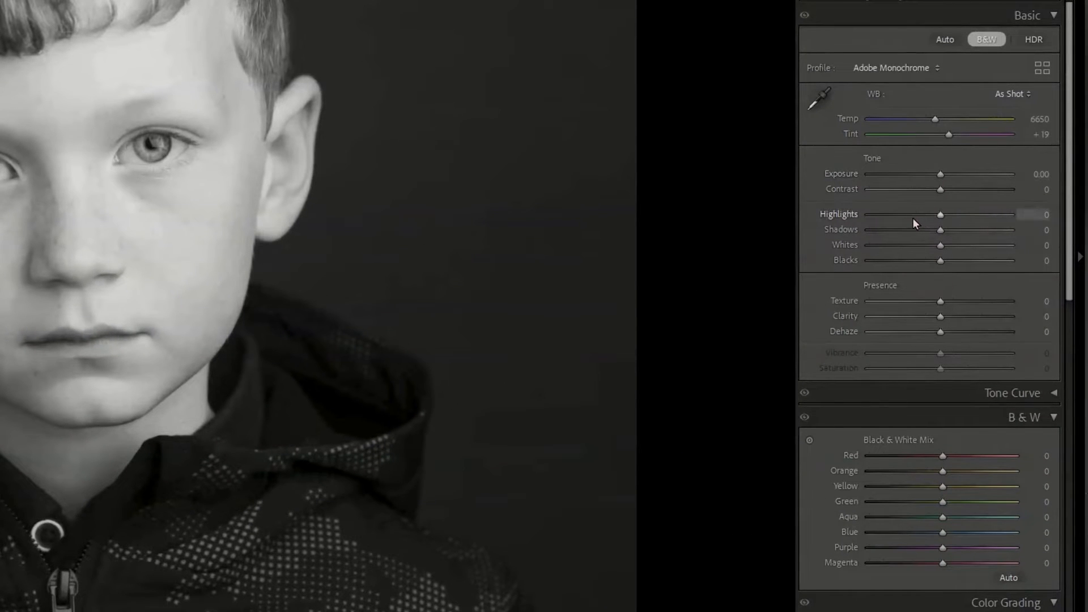
Try a strong reduction of the Highlights, reset it, and nudge the Shadows to -1.
{"action": "left_click_drag", "start_coordinate": [913, 219], "coordinate": [885, 231]}
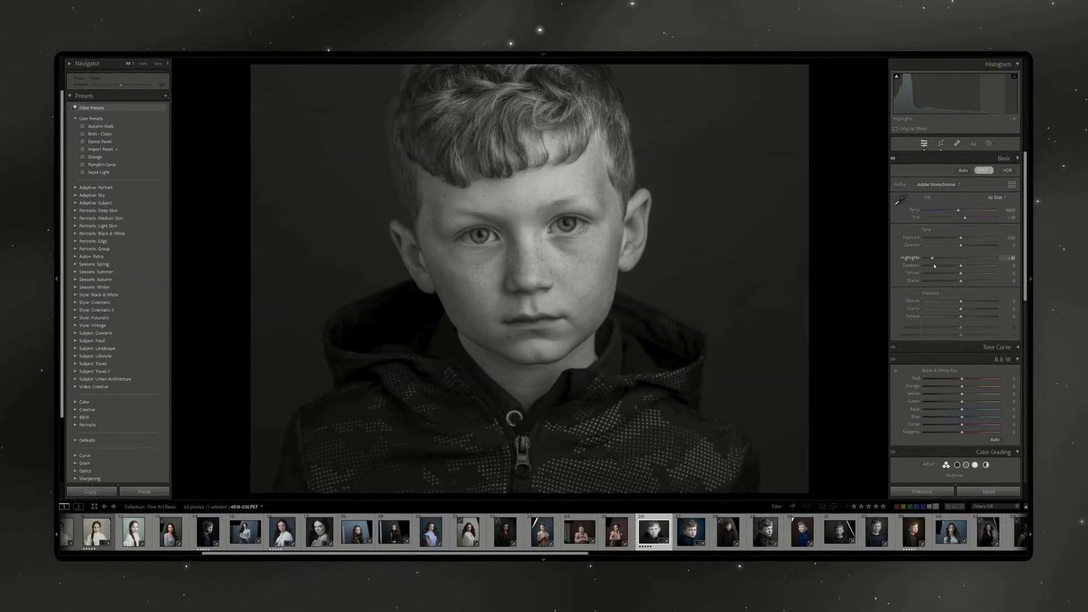
{"action": "left_click_drag", "start_coordinate": [933, 258], "coordinate": [961, 275]}
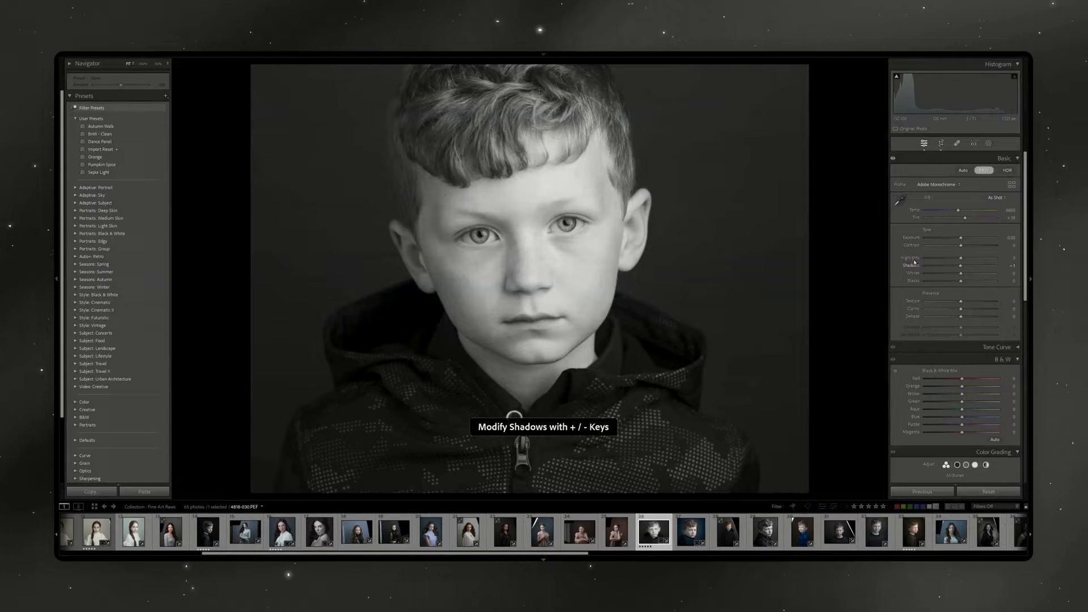
Test the Blue slider of the Black & White Mix at both darker and lighter settings, leaving it slightly raised.
{"action": "scroll", "coordinate": [965, 333], "scroll_direction": "down", "scroll_amount": 2}
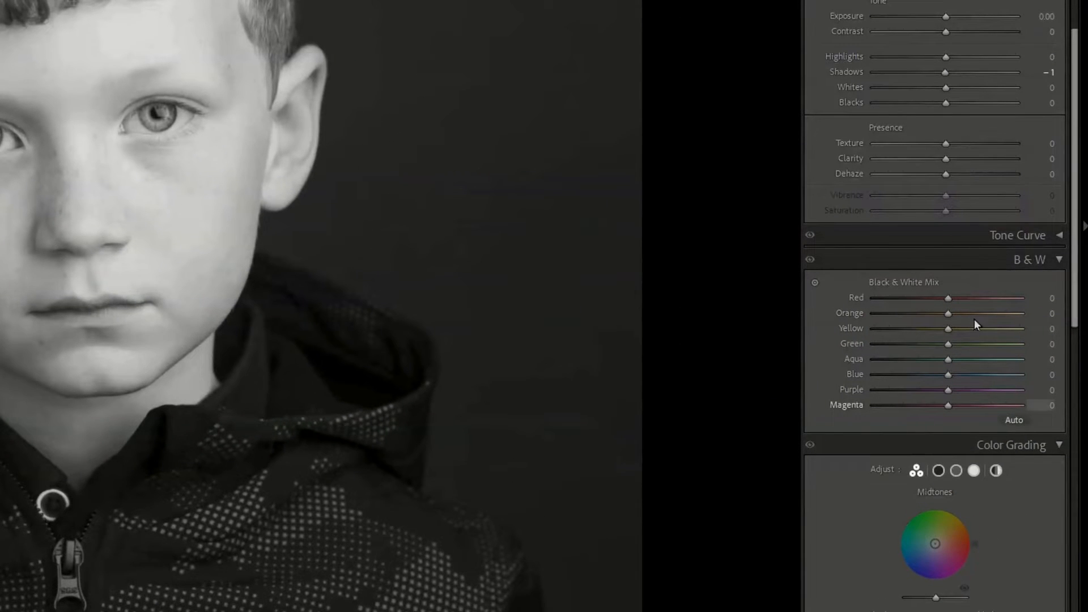
{"action": "left_click_drag", "start_coordinate": [948, 374], "coordinate": [871, 375]}
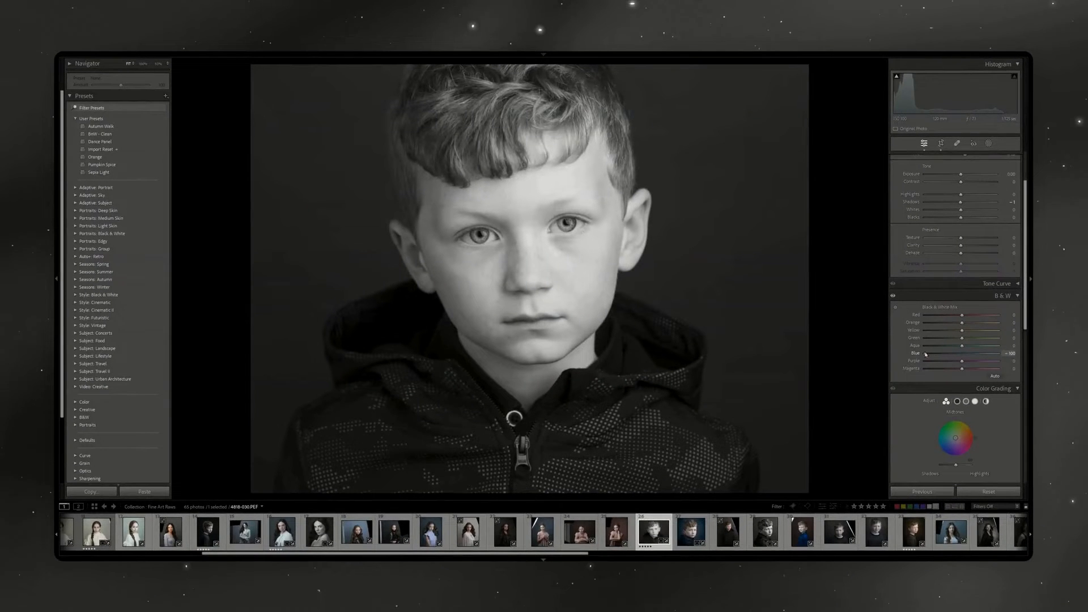
{"action": "mouse_move", "coordinate": [927, 354]}
{"action": "left_mouse_down"}
{"action": "mouse_move", "coordinate": [1006, 356]}
{"action": "mouse_move", "coordinate": [911, 355]}
{"action": "left_mouse_up"}
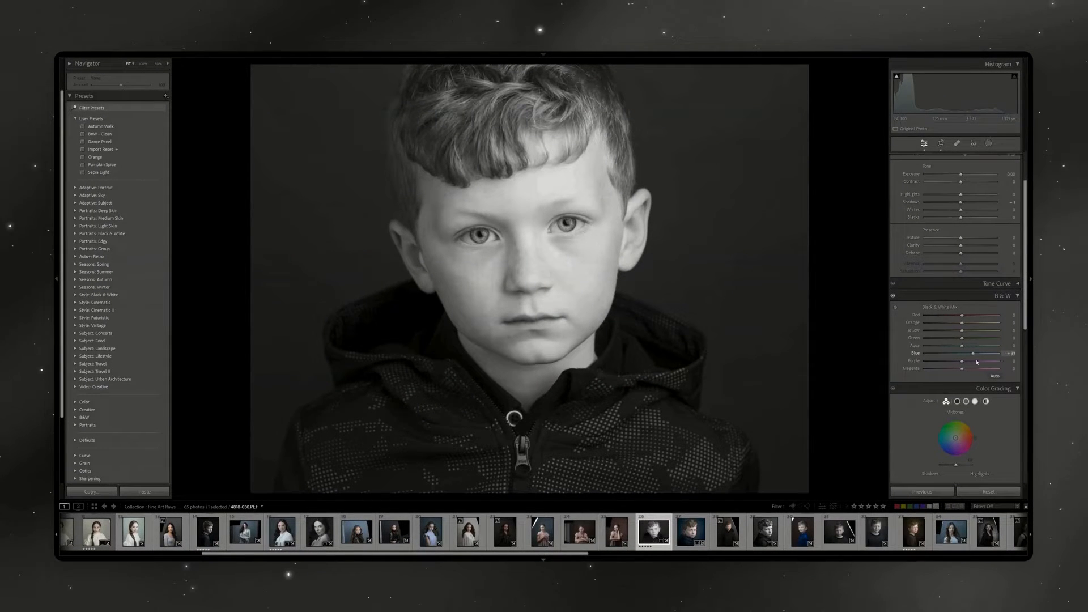
{"action": "mouse_move", "coordinate": [977, 362]}
{"action": "left_mouse_down"}
{"action": "mouse_move", "coordinate": [998, 358]}
{"action": "mouse_move", "coordinate": [951, 362]}
{"action": "mouse_move", "coordinate": [967, 367]}
{"action": "left_mouse_up"}
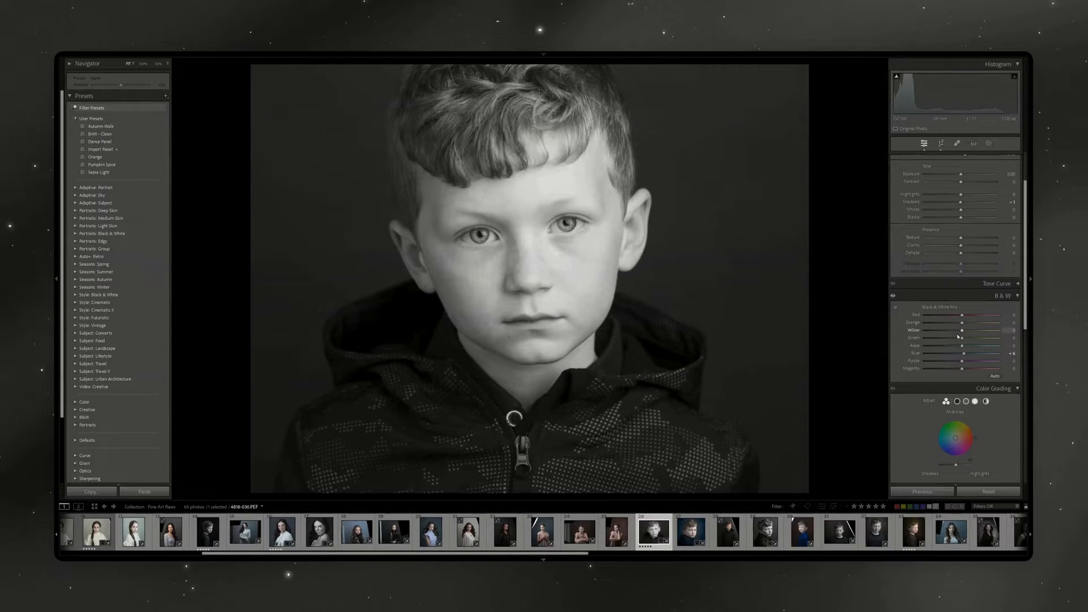
Darken the freckles in the Black & White Mix with Orange at -42 and Red at +33, checking the face up close.
{"action": "left_click_drag", "start_coordinate": [963, 326], "coordinate": [939, 334]}
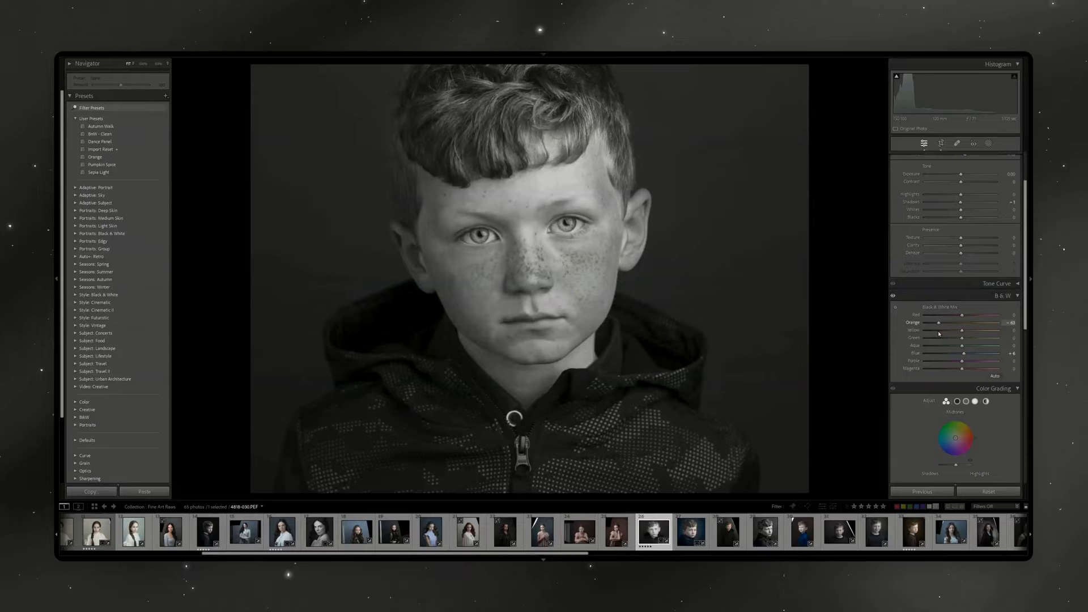
{"action": "left_click_drag", "start_coordinate": [939, 333], "coordinate": [946, 334]}
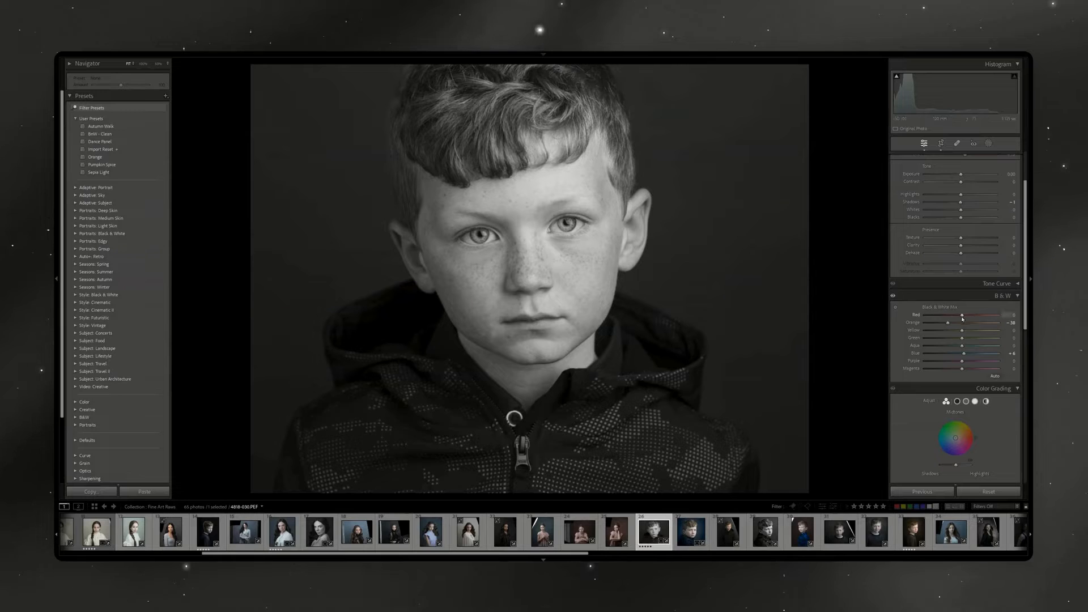
{"action": "mouse_move", "coordinate": [975, 320]}
{"action": "left_mouse_down"}
{"action": "mouse_move", "coordinate": [984, 323]}
{"action": "mouse_move", "coordinate": [975, 329]}
{"action": "left_mouse_up"}
{"action": "left_click_drag", "start_coordinate": [949, 324], "coordinate": [947, 324]}
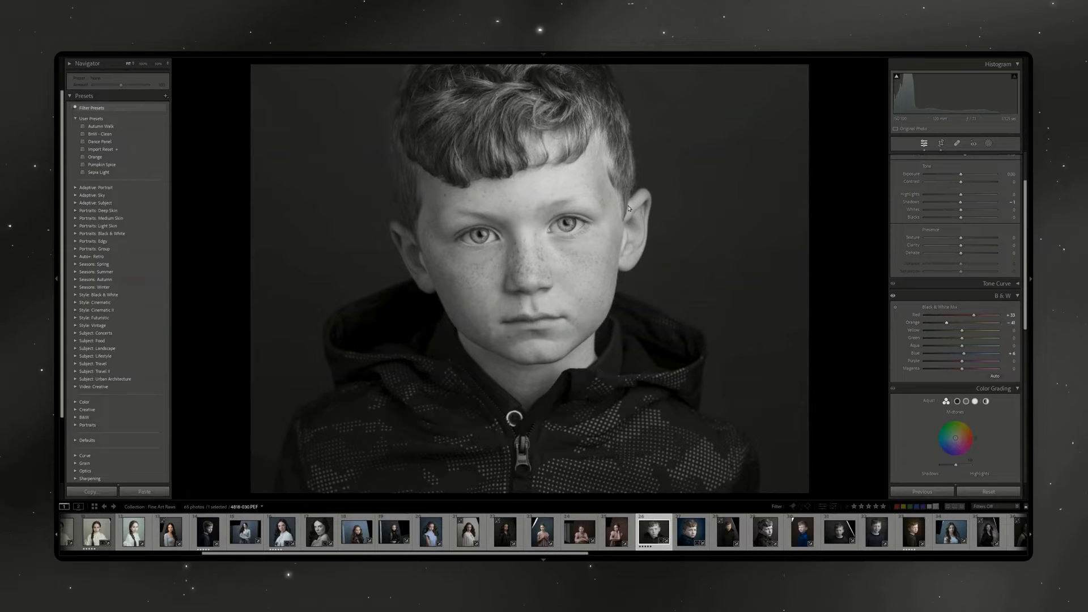
{"action": "left_click", "coordinate": [553, 265]}
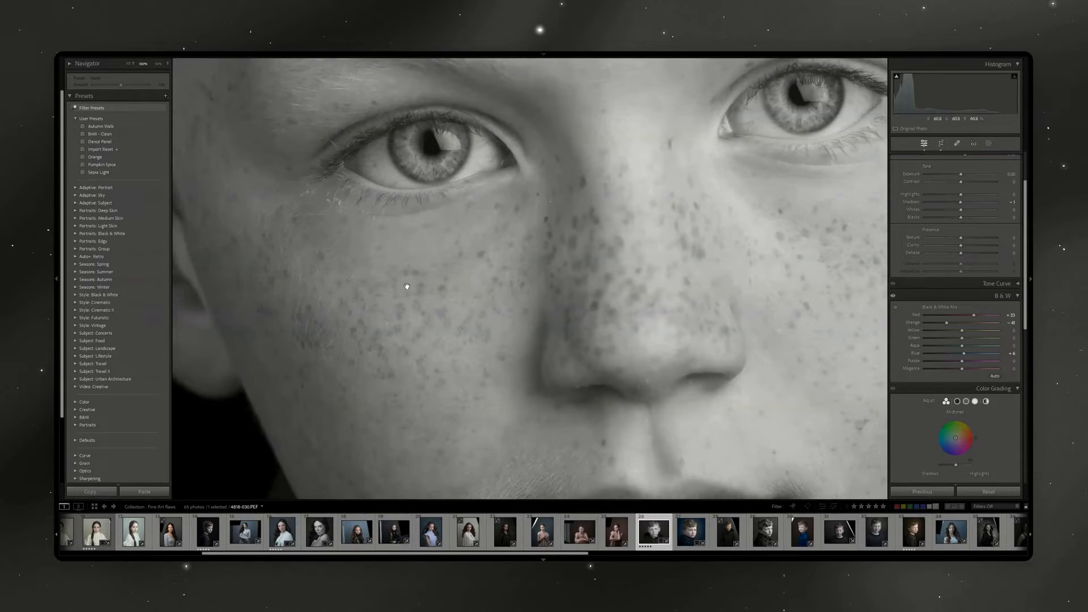
{"action": "left_click_drag", "start_coordinate": [635, 254], "coordinate": [424, 254]}
{"action": "left_click_drag", "start_coordinate": [499, 253], "coordinate": [473, 309]}
{"action": "left_click", "coordinate": [475, 292]}
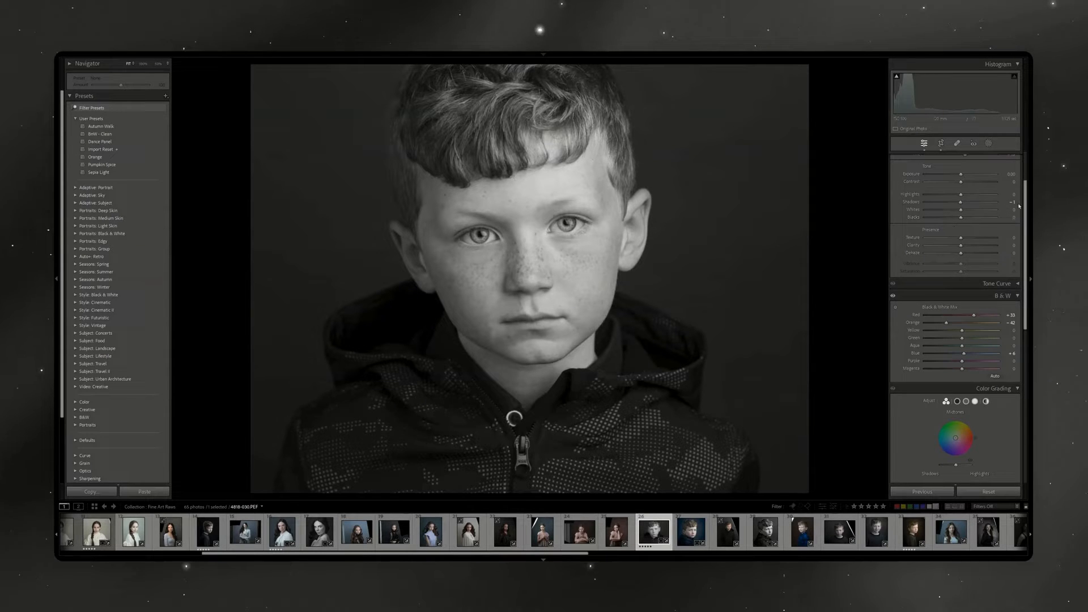
Cool the white balance temperature to 6214, lower Orange to -50, and check the freckles on the nose and cheeks.
{"action": "scroll", "coordinate": [1026, 181], "scroll_direction": "up", "scroll_amount": 2}
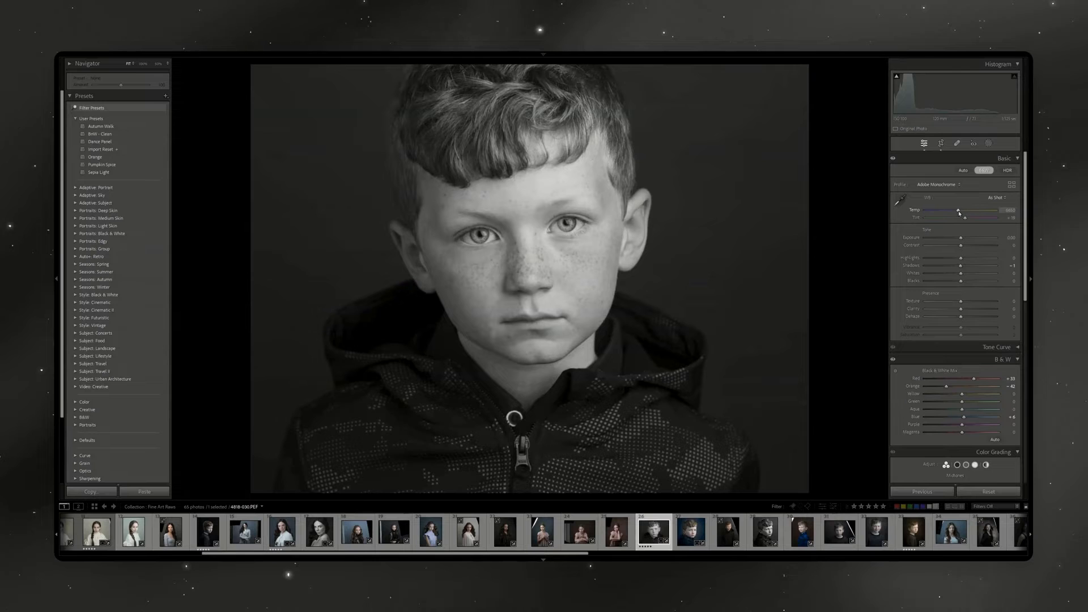
{"action": "mouse_move", "coordinate": [958, 212]}
{"action": "left_mouse_down"}
{"action": "mouse_move", "coordinate": [1003, 217]}
{"action": "mouse_move", "coordinate": [918, 224]}
{"action": "mouse_move", "coordinate": [989, 229]}
{"action": "mouse_move", "coordinate": [909, 229]}
{"action": "mouse_move", "coordinate": [909, 240]}
{"action": "mouse_move", "coordinate": [953, 225]}
{"action": "mouse_move", "coordinate": [947, 203]}
{"action": "left_mouse_up"}
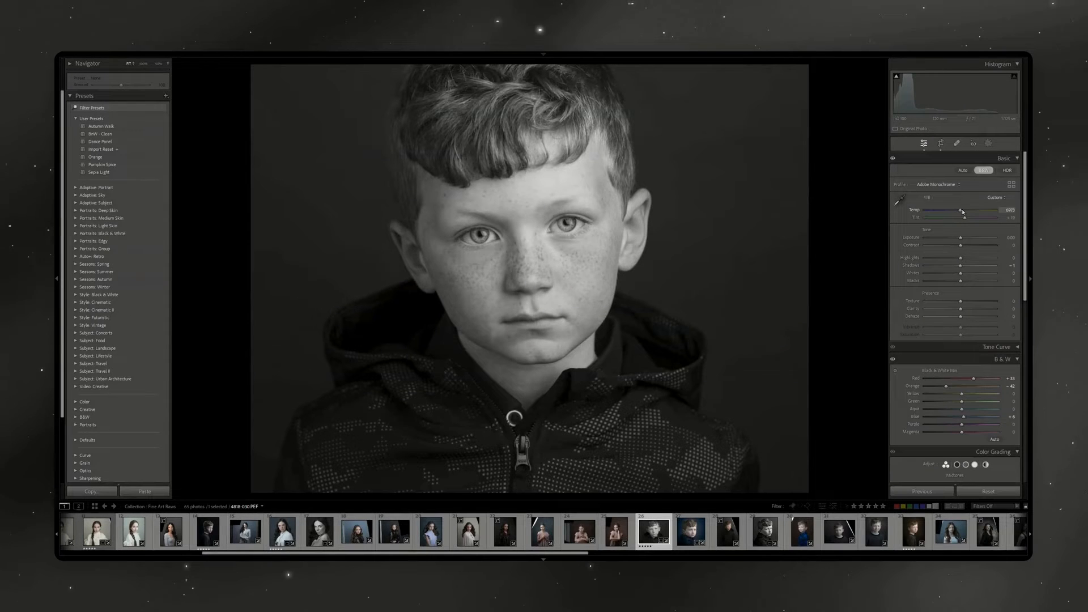
{"action": "left_click_drag", "start_coordinate": [957, 211], "coordinate": [953, 210]}
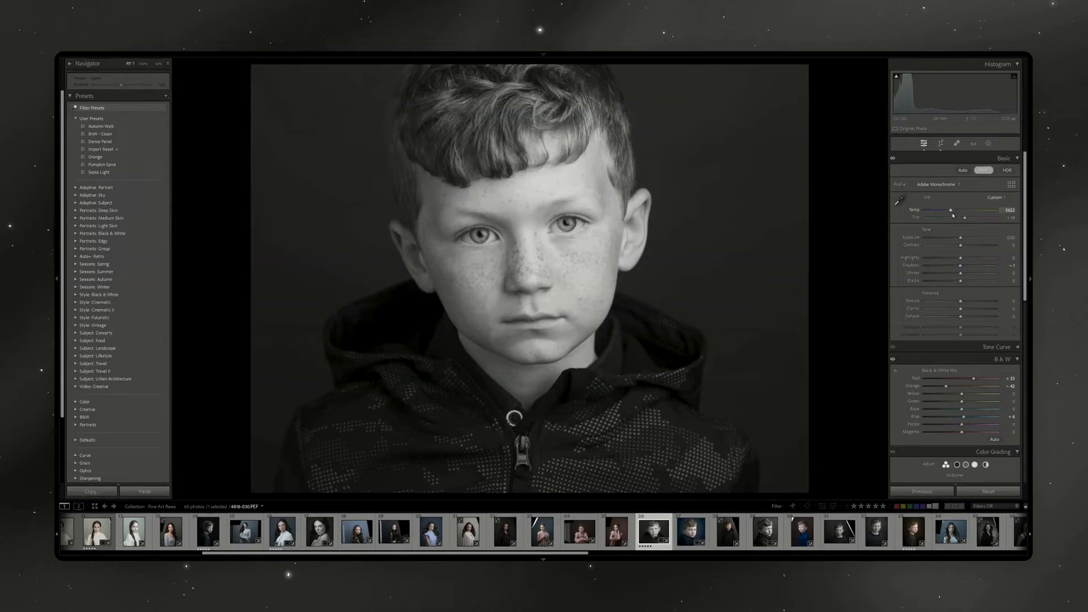
{"action": "left_click_drag", "start_coordinate": [951, 212], "coordinate": [956, 214]}
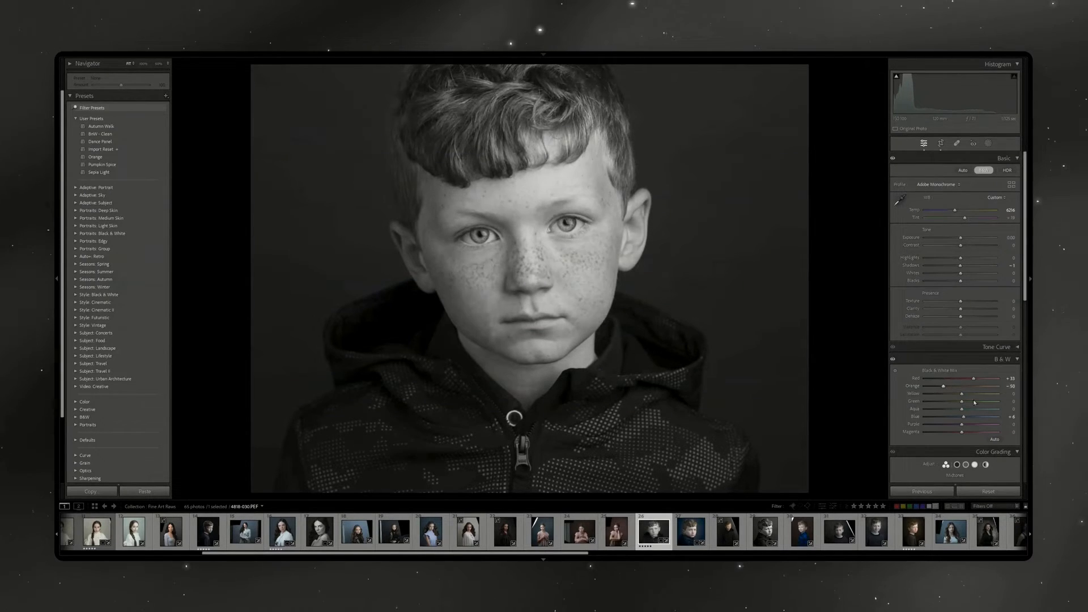
{"action": "left_click", "coordinate": [549, 275]}
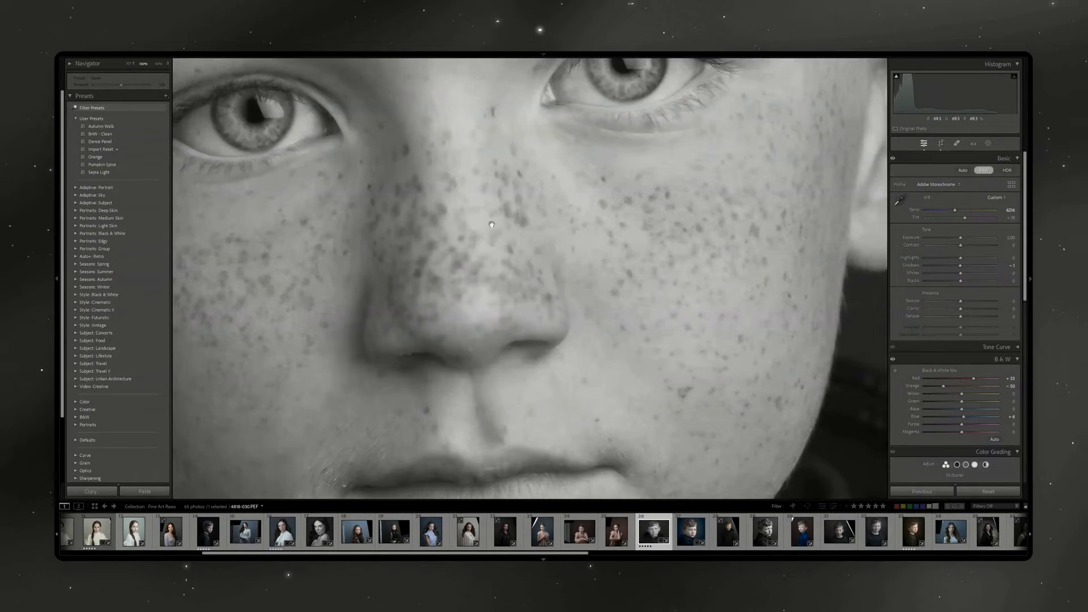
{"action": "left_click_drag", "start_coordinate": [492, 225], "coordinate": [555, 262]}
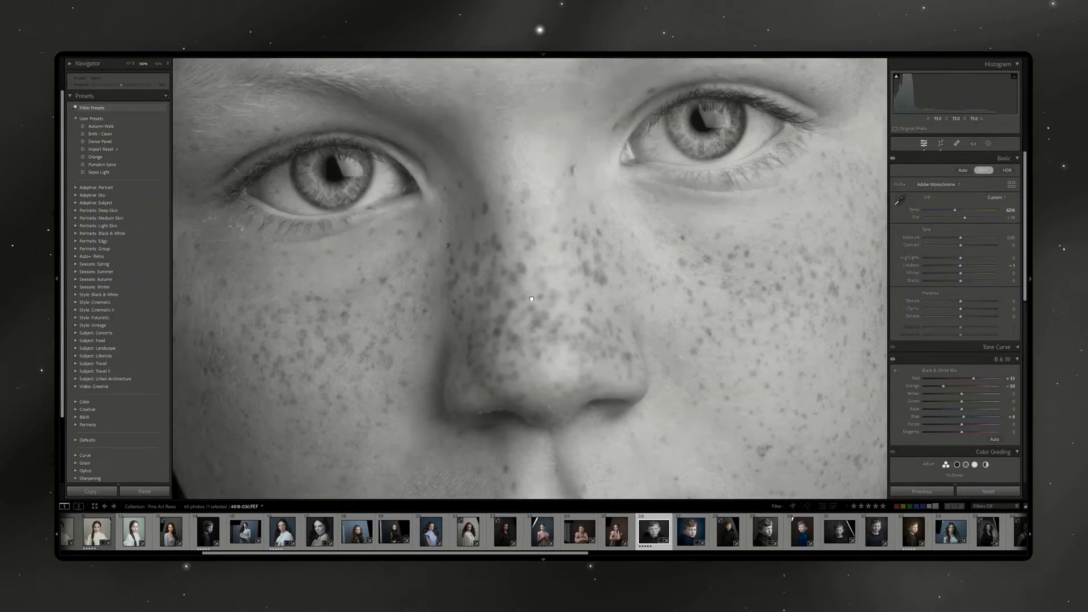
{"action": "left_click", "coordinate": [531, 300]}
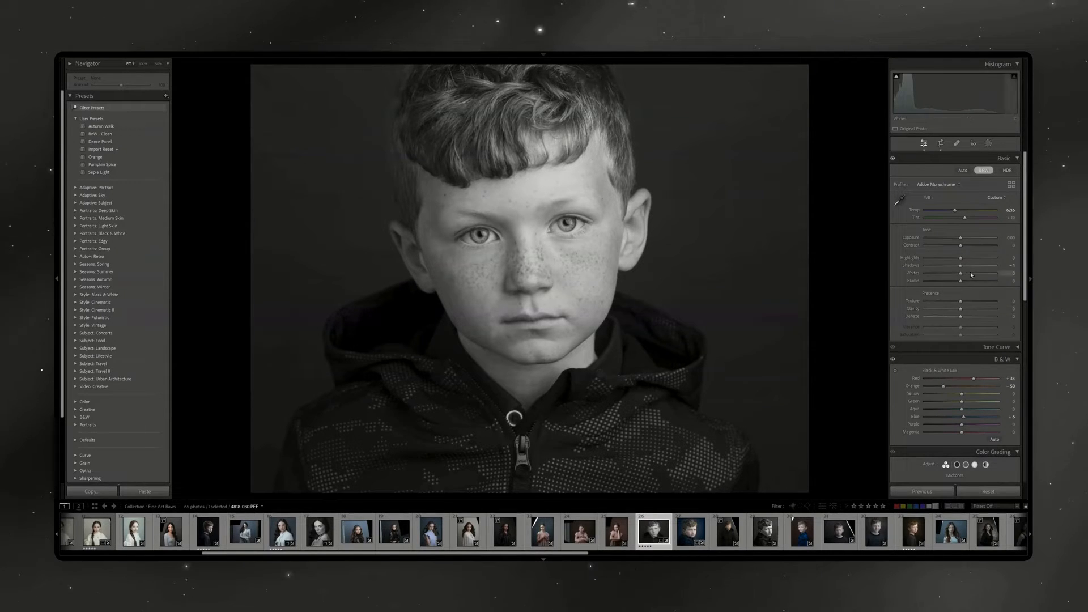
Raise the Highlights to +8 and lower the Shadows slightly.
{"action": "left_click_drag", "start_coordinate": [963, 260], "coordinate": [966, 262]}
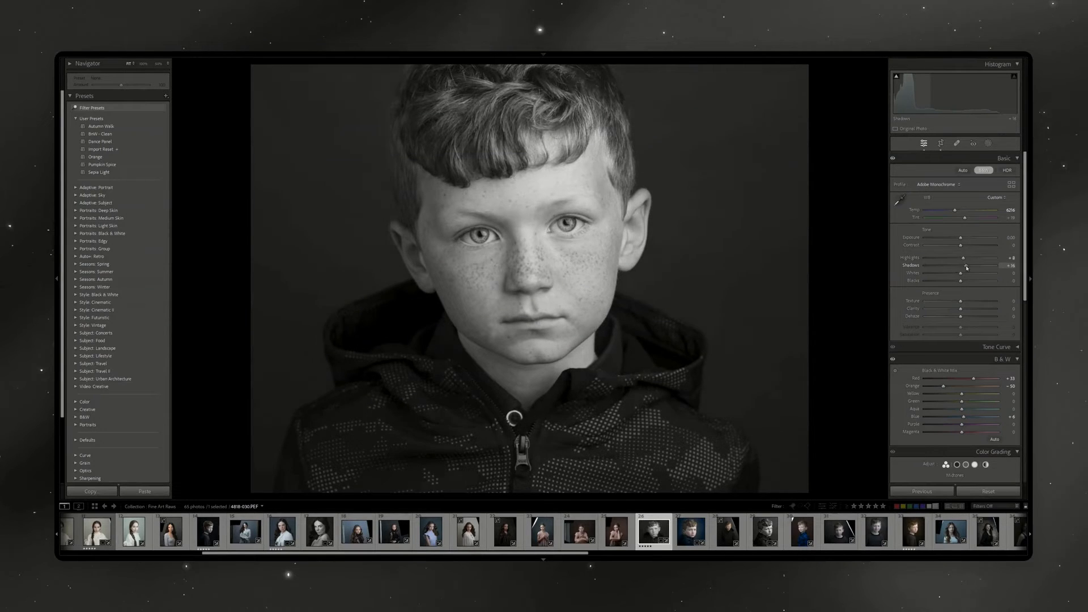
{"action": "mouse_move", "coordinate": [956, 268]}
{"action": "left_mouse_down"}
{"action": "mouse_move", "coordinate": [947, 267]}
{"action": "mouse_move", "coordinate": [957, 267]}
{"action": "left_mouse_up"}
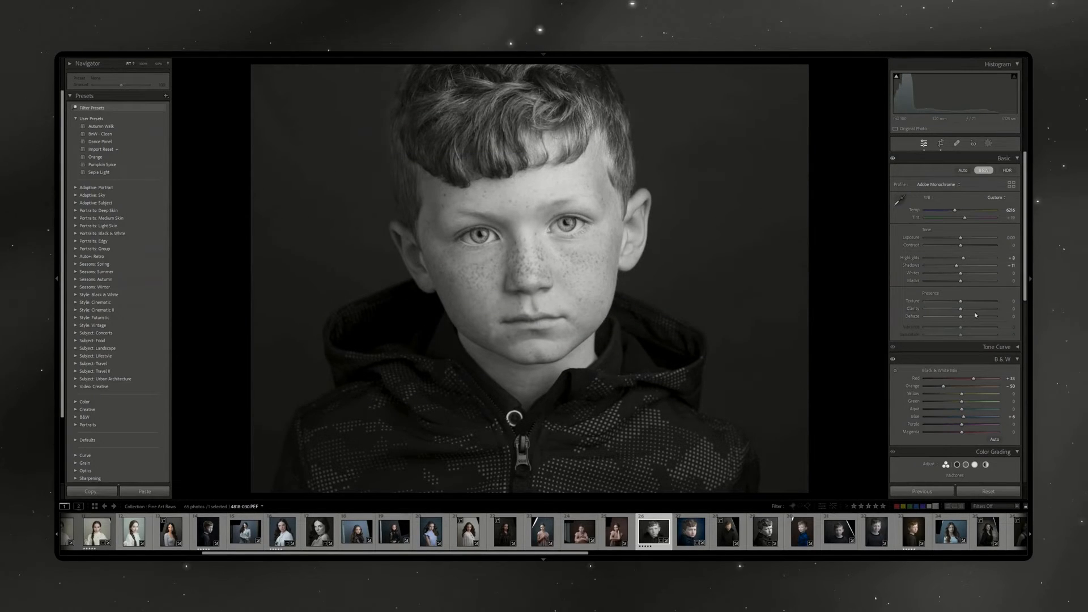
Set Texture to +21 and Clarity to -4 while judging the freckles on the cheek up close.
{"action": "left_click", "coordinate": [560, 280]}
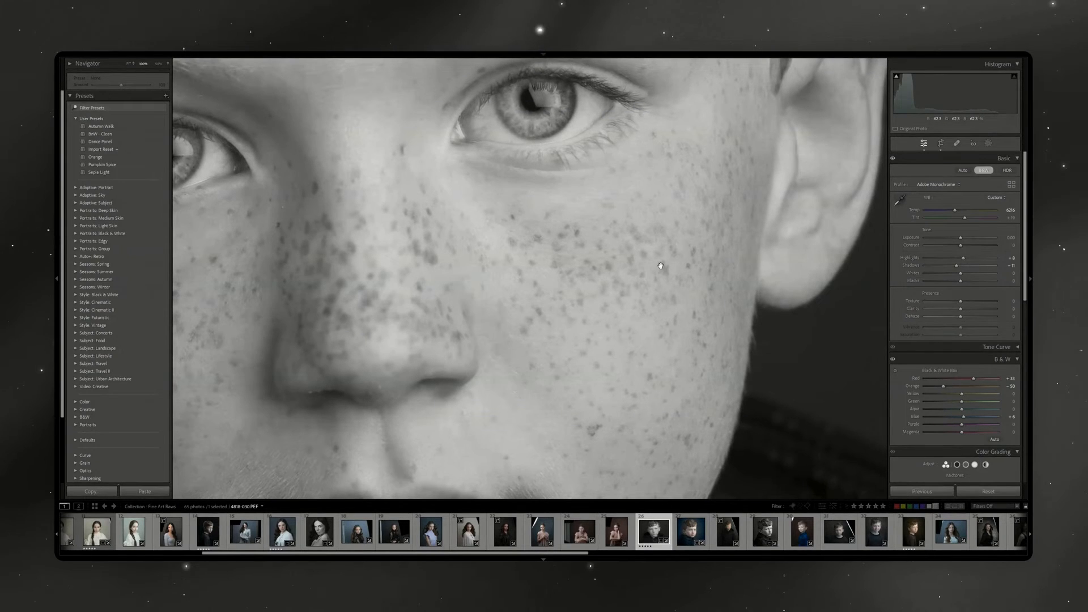
{"action": "left_click_drag", "start_coordinate": [597, 237], "coordinate": [598, 275]}
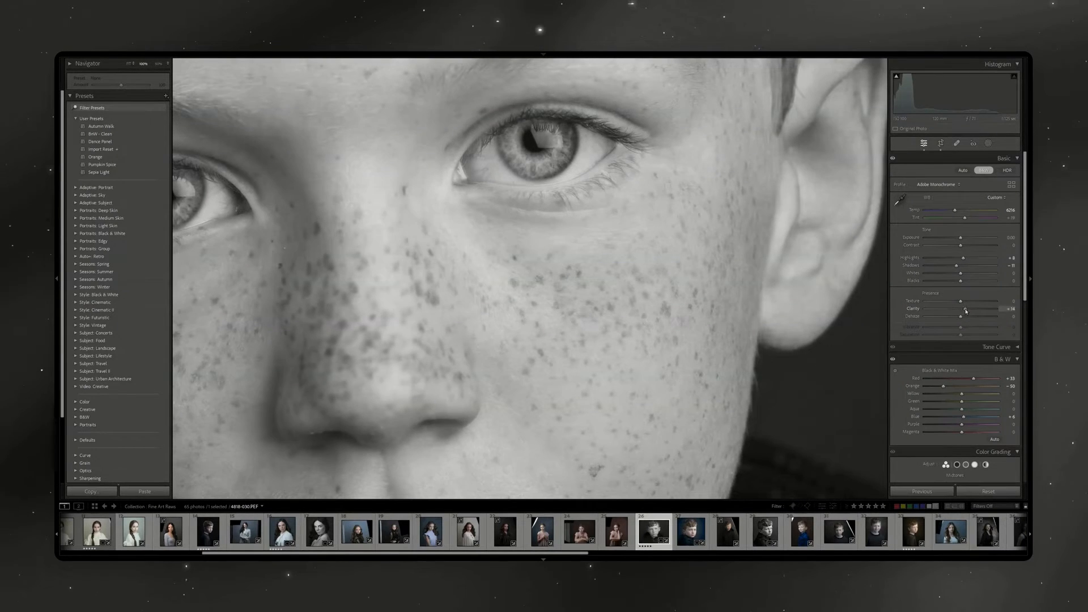
{"action": "mouse_move", "coordinate": [963, 310]}
{"action": "left_mouse_down"}
{"action": "mouse_move", "coordinate": [989, 313]}
{"action": "mouse_move", "coordinate": [969, 304]}
{"action": "left_mouse_up"}
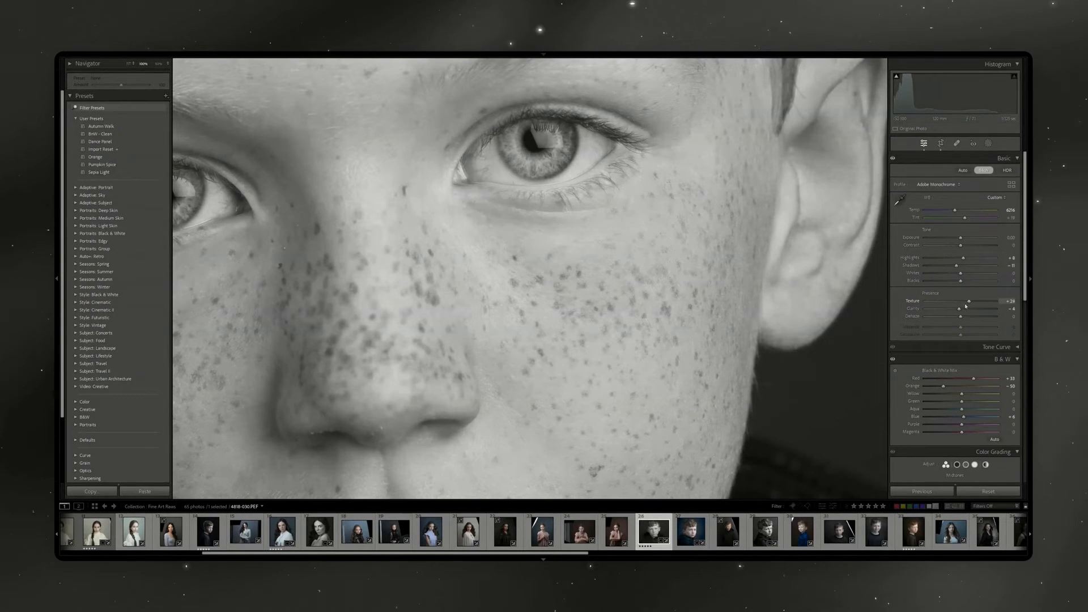
{"action": "left_click", "coordinate": [612, 270]}
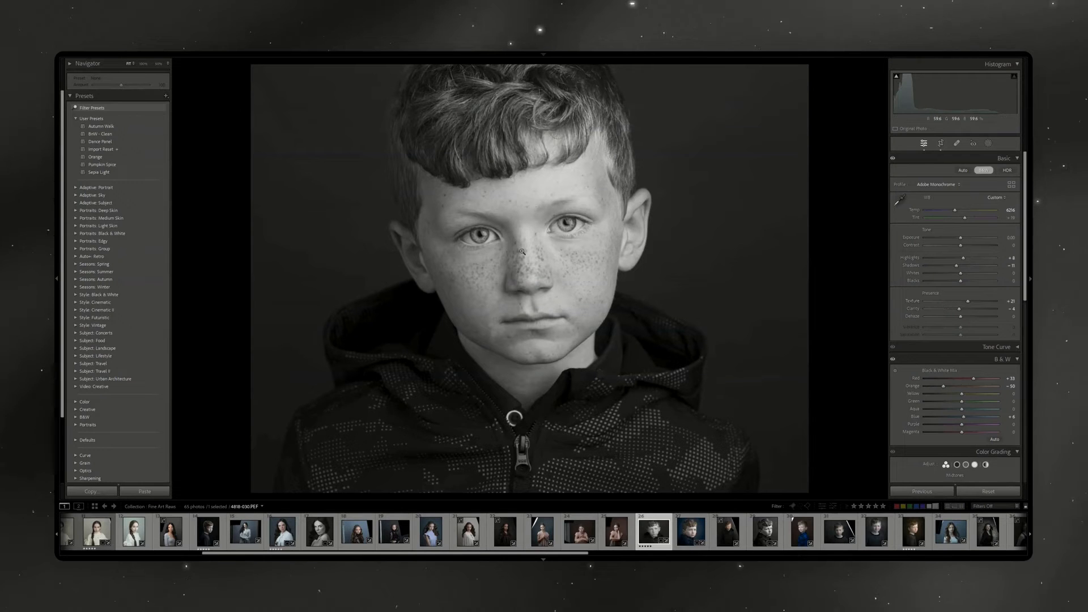
Examine the skin detail up close around the shaded cheek and eye, and around the mouth and chin.
{"action": "left_click", "coordinate": [427, 243]}
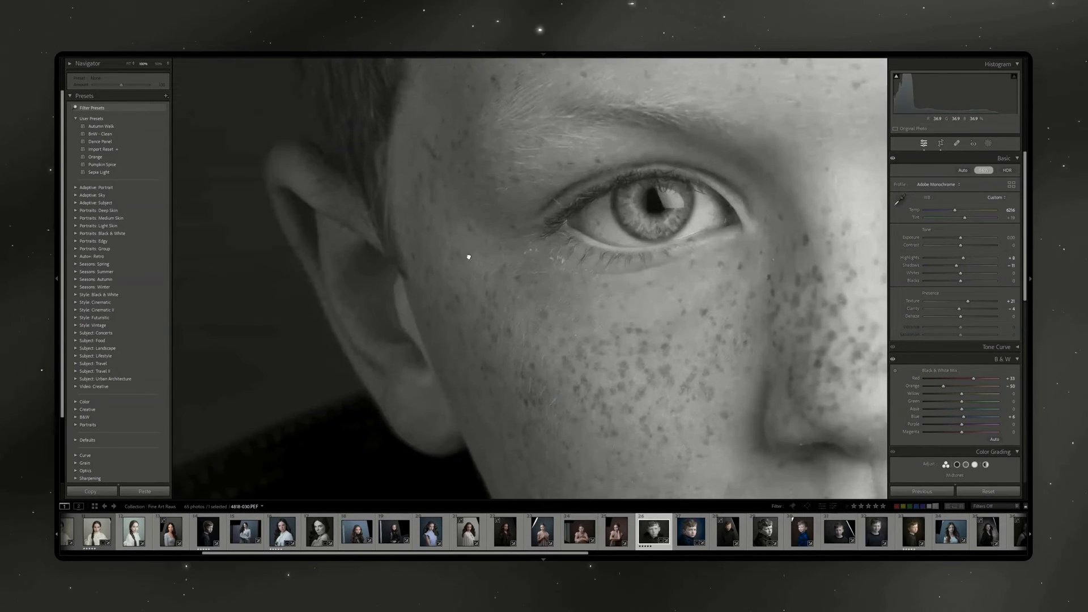
{"action": "scroll", "coordinate": [469, 255], "scroll_direction": "down", "scroll_amount": 5}
{"action": "left_click", "coordinate": [492, 231]}
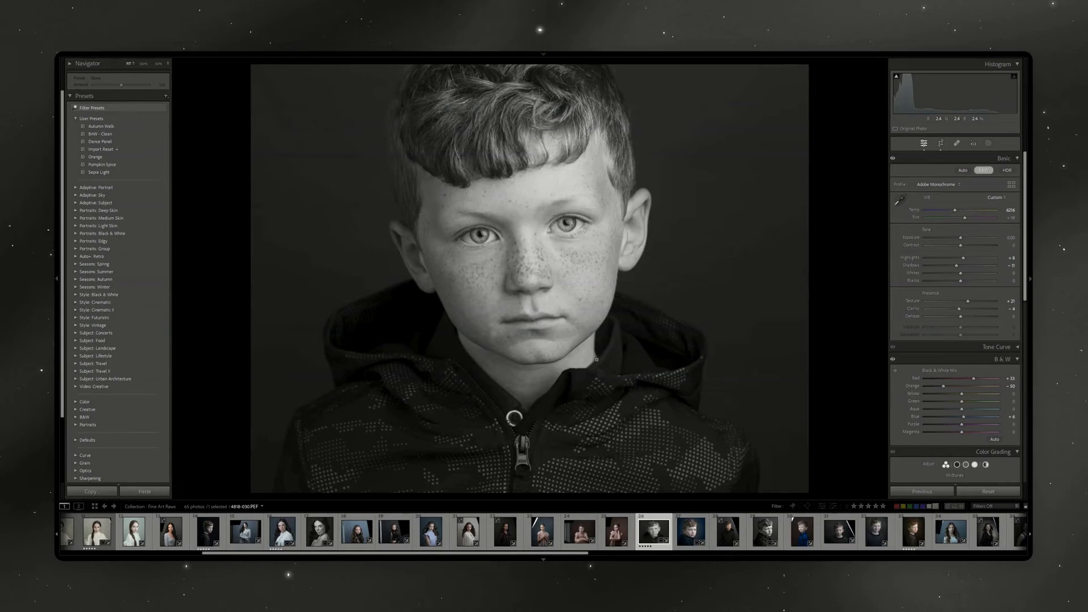
{"action": "right_click", "coordinate": [547, 373]}
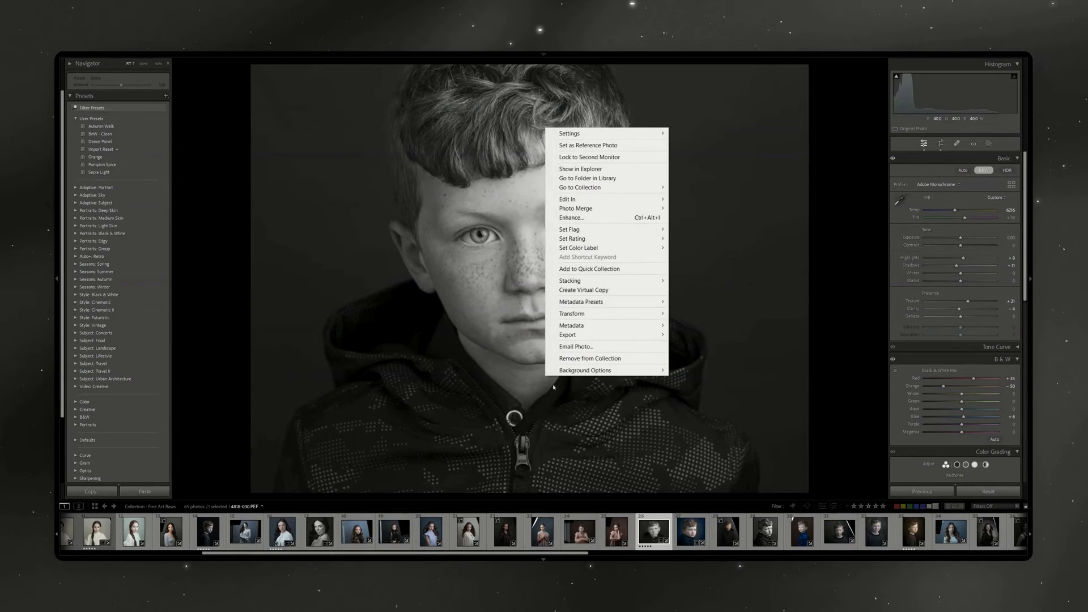
{"action": "left_click", "coordinate": [516, 423]}
{"action": "left_click", "coordinate": [493, 395]}
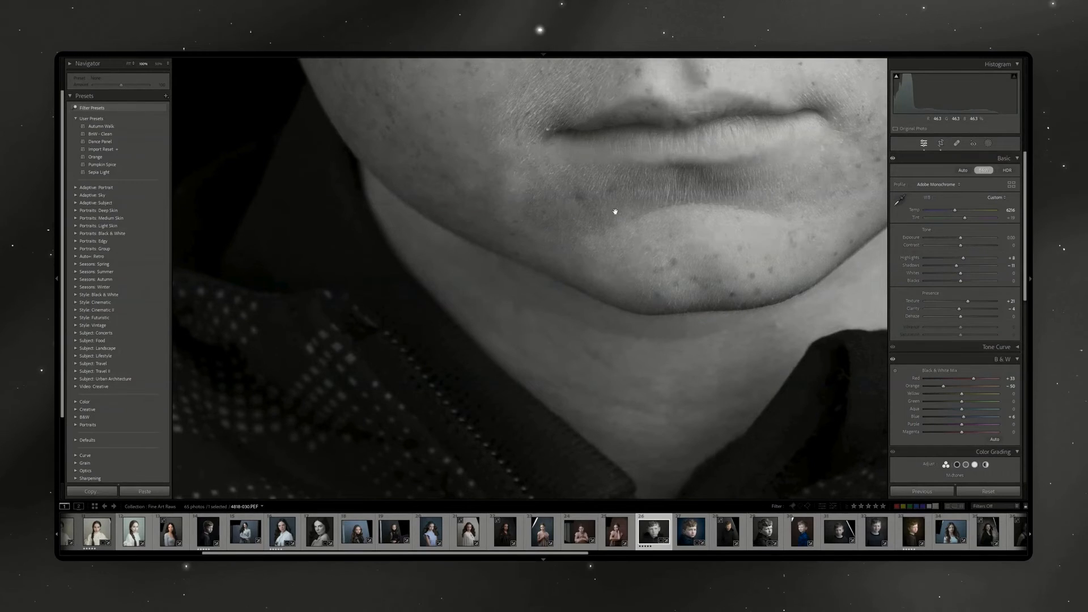
View the whole portrait and compare the black-and-white edit with the original color version.
{"action": "left_click", "coordinate": [517, 290]}
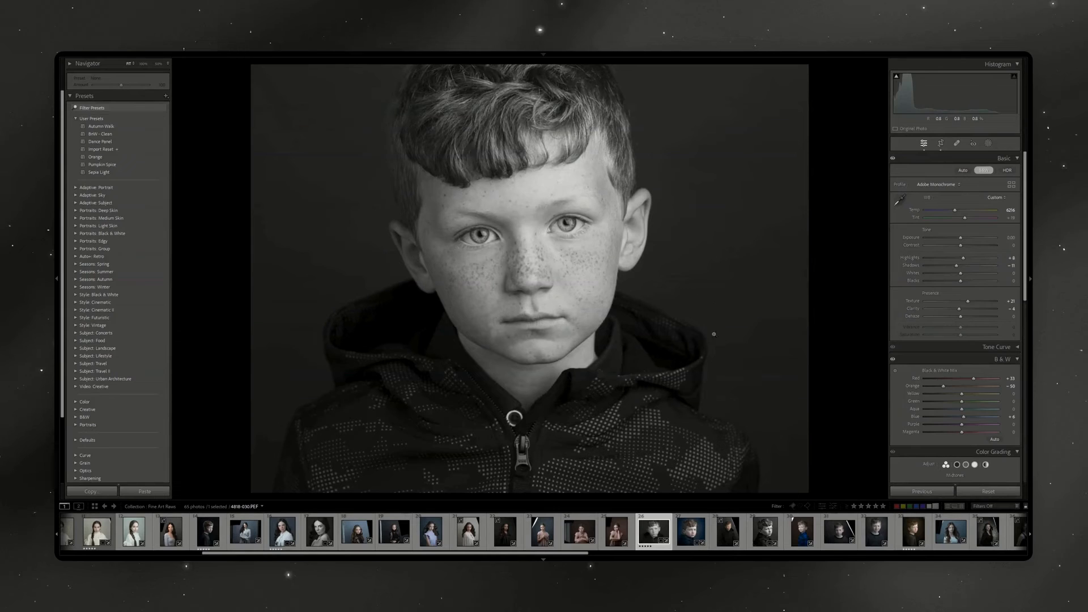
{"action": "key", "text": "backslash"}
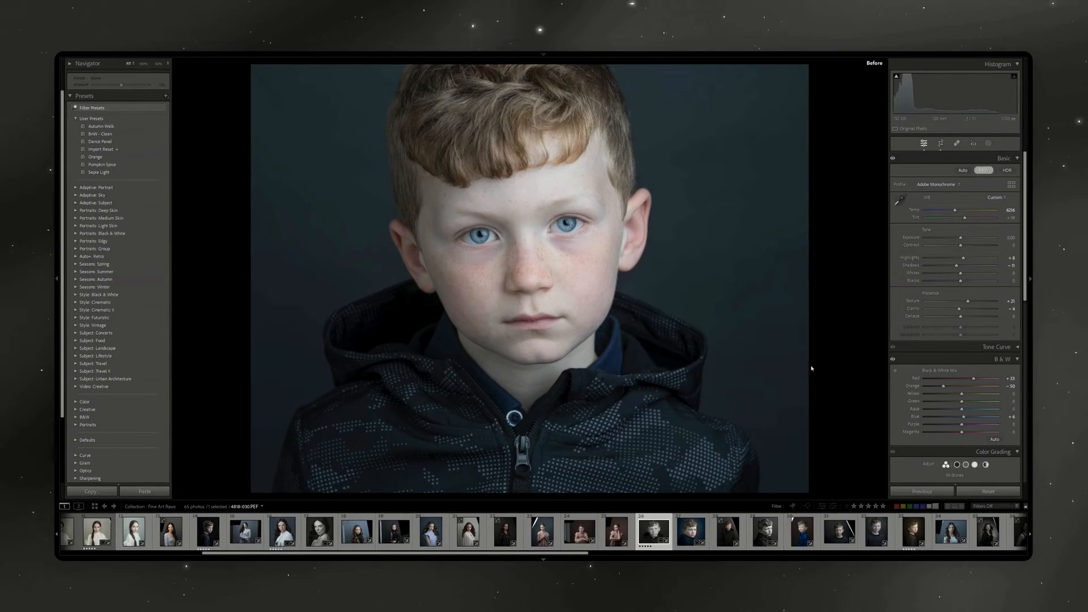
{"action": "key", "text": "backslash"}
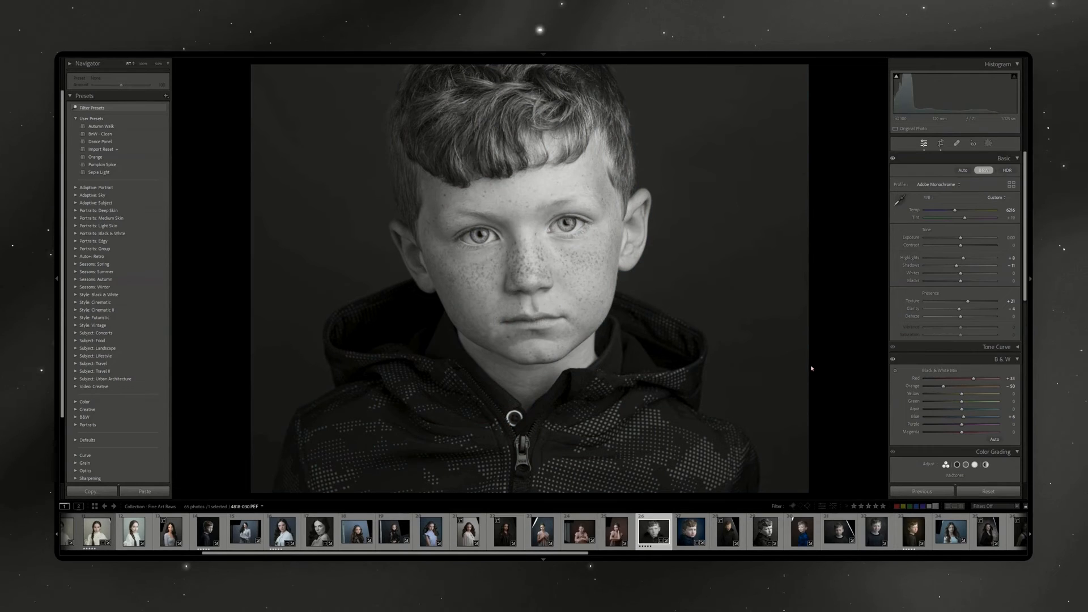
{"action": "key", "text": "backslash"}
{"action": "key", "text": "backslash"}
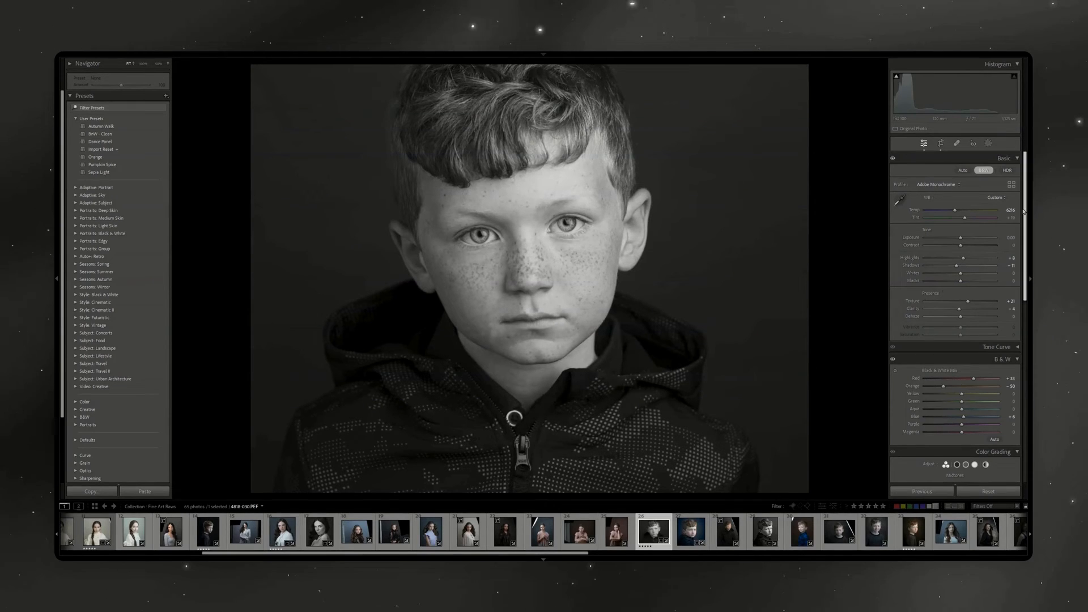
In Color Grading, tint the shadows a warm red with hue 14 and saturation 20, and the highlights a muted yellow.
{"action": "scroll", "coordinate": [955, 318], "scroll_direction": "down", "scroll_amount": 5}
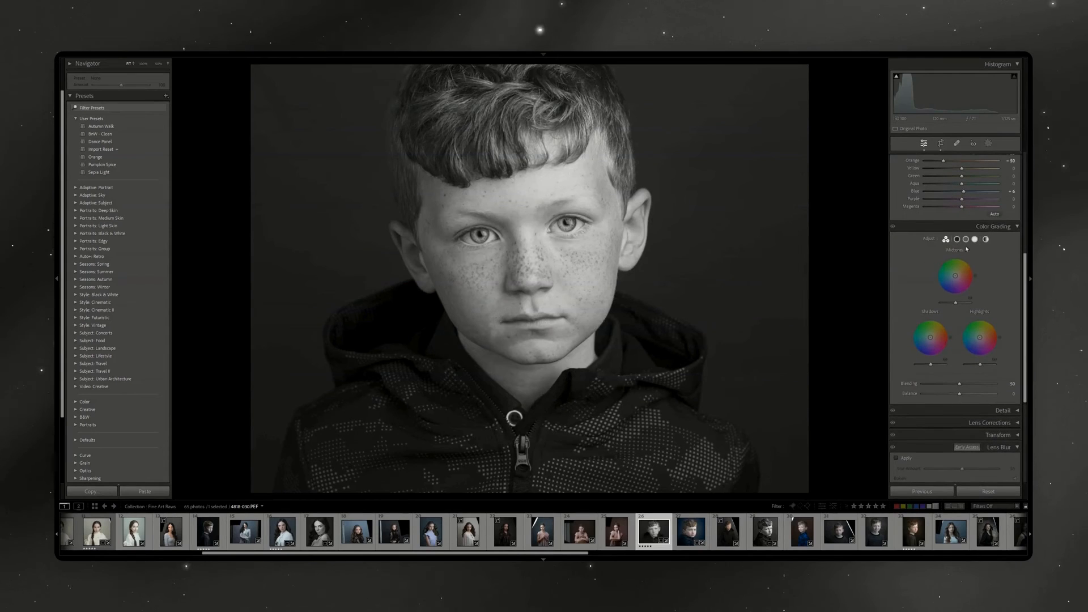
{"action": "left_click", "coordinate": [957, 239]}
{"action": "left_click", "coordinate": [991, 295]}
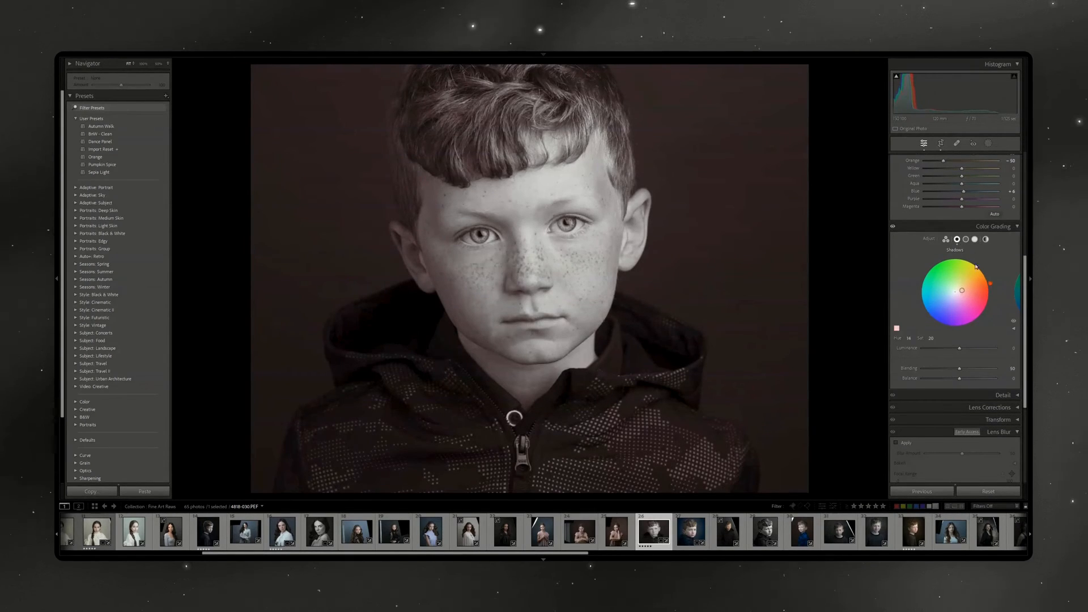
{"action": "left_click", "coordinate": [975, 239]}
{"action": "left_click_drag", "start_coordinate": [968, 289], "coordinate": [982, 269]}
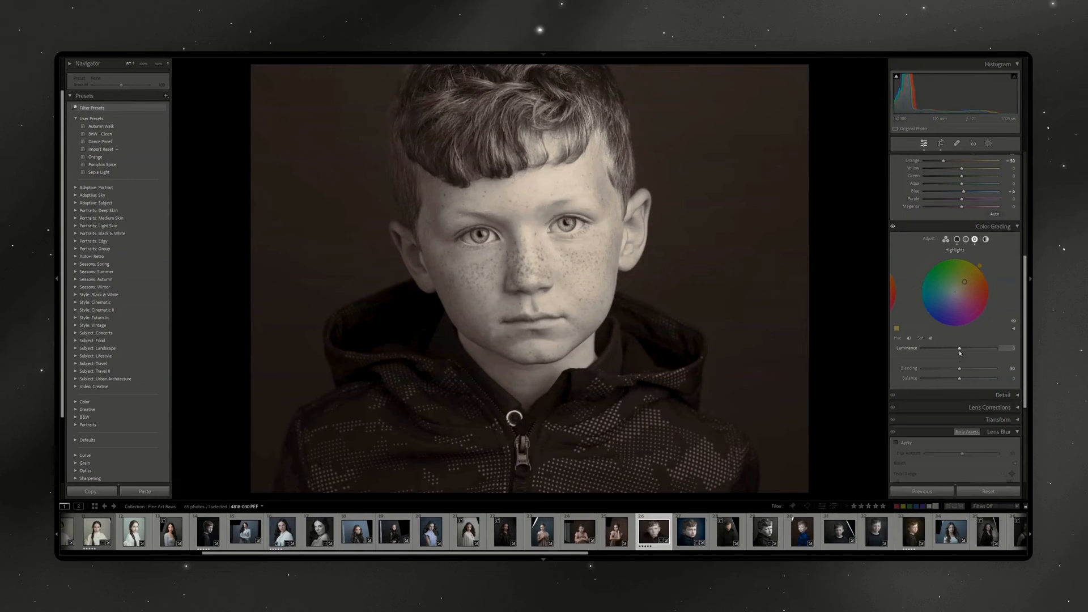
Fine-tune the color grading luminance, lowering the shadows to -17, and compare the portrait with and without the grading.
{"action": "mouse_move", "coordinate": [961, 352]}
{"action": "left_mouse_down"}
{"action": "mouse_move", "coordinate": [950, 353]}
{"action": "mouse_move", "coordinate": [968, 356]}
{"action": "left_mouse_up"}
{"action": "left_click_drag", "start_coordinate": [953, 351], "coordinate": [954, 350]}
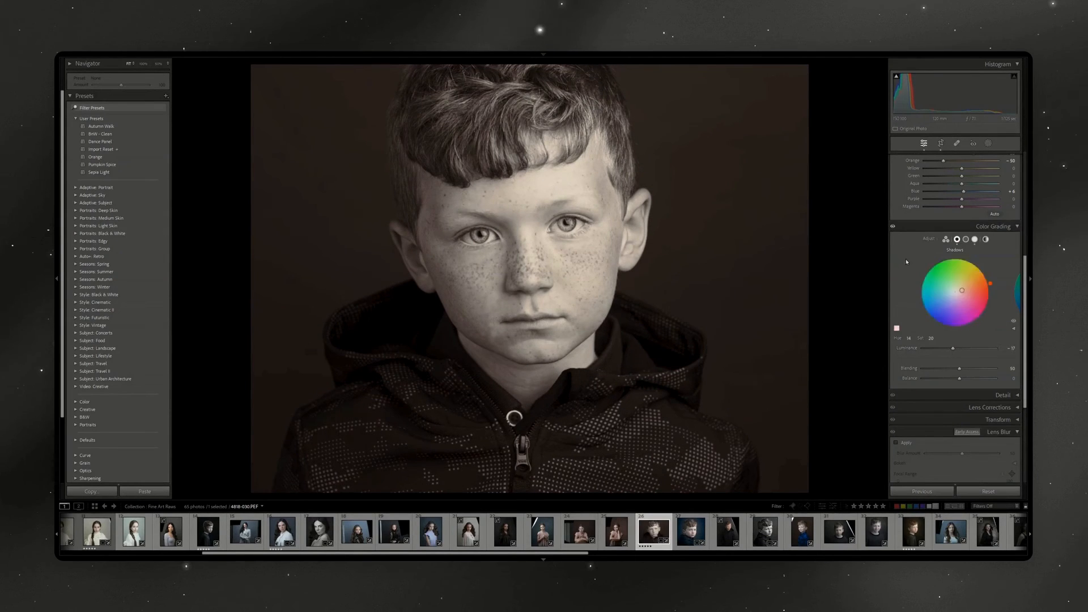
{"action": "left_click", "coordinate": [893, 227]}
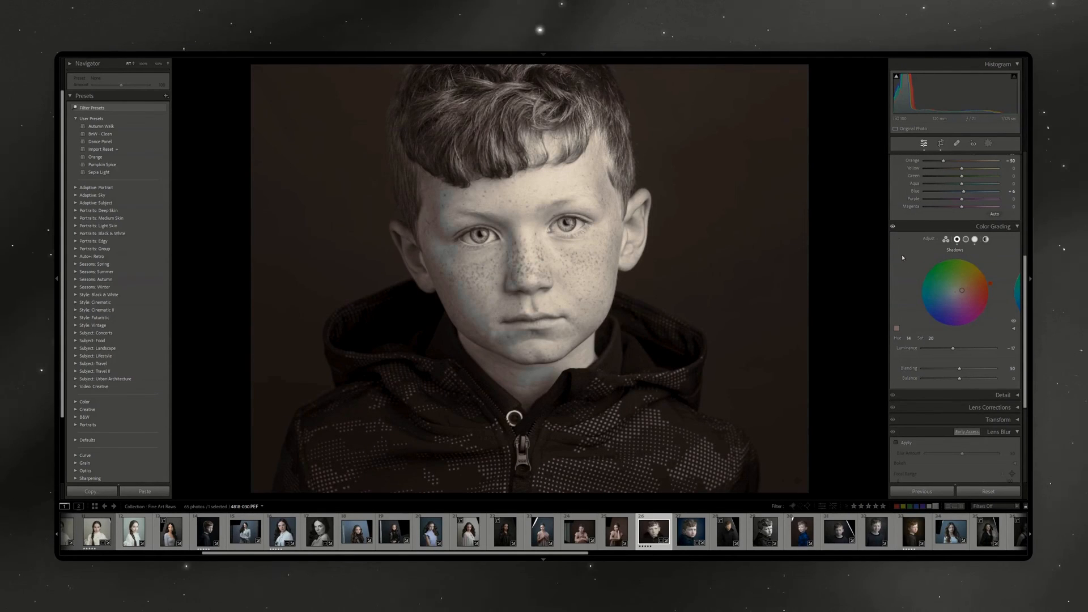